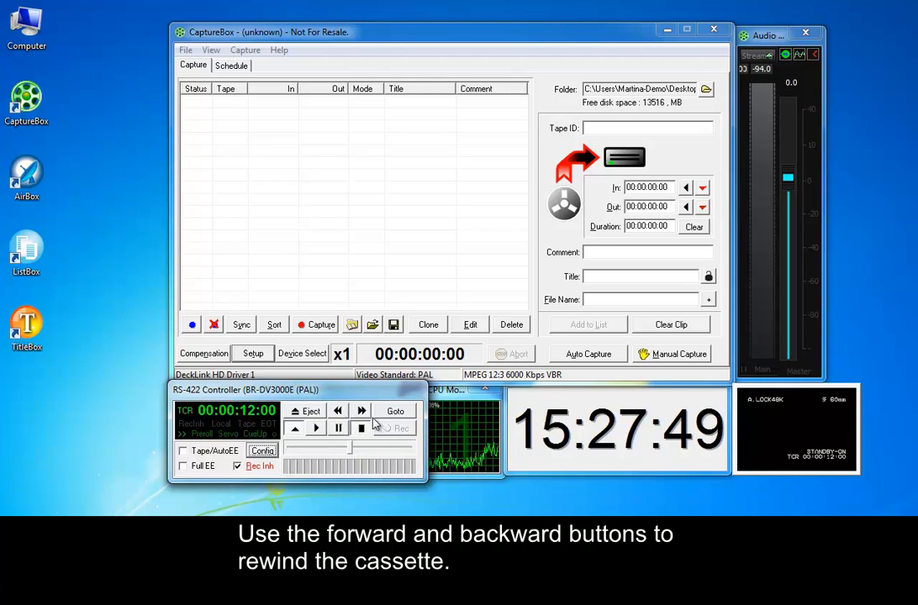
Step: Start playing the tape and view the media folder choices without picking a folder
{"action": "left_click", "coordinate": [317, 429]}
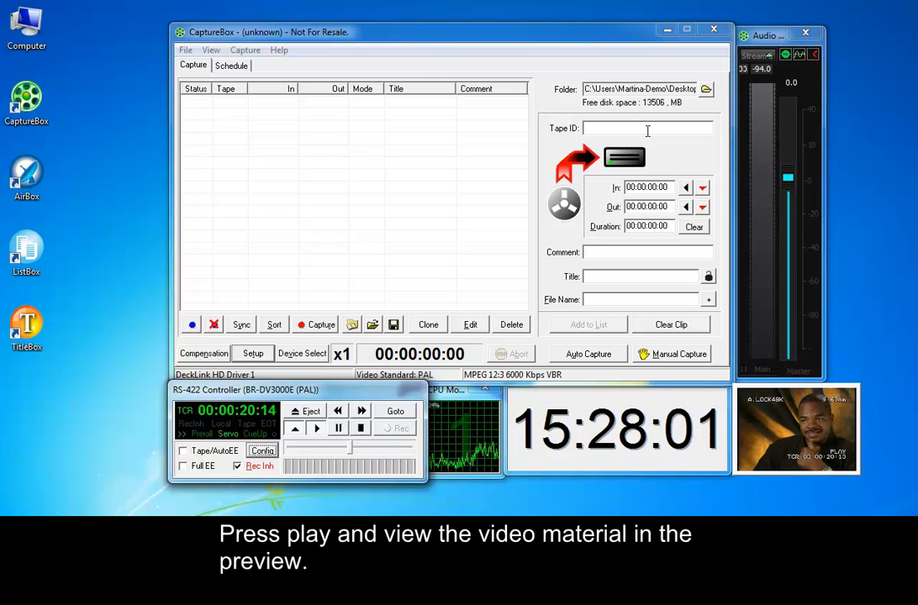
{"action": "left_click", "coordinate": [706, 89]}
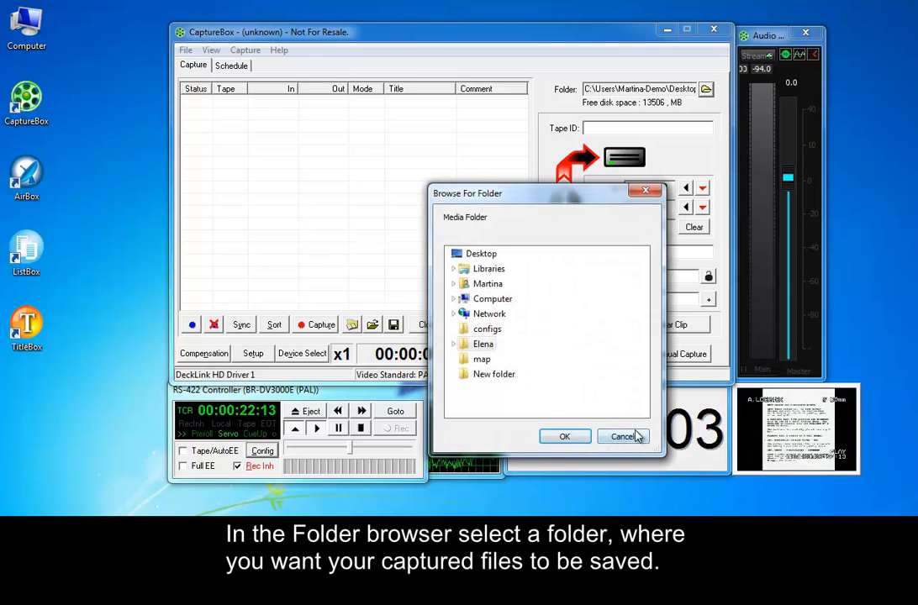
{"action": "left_click", "coordinate": [632, 434]}
Step: Enter 1234 as the tape ID and "capture file" as the clip's comment
{"action": "left_click", "coordinate": [608, 127]}
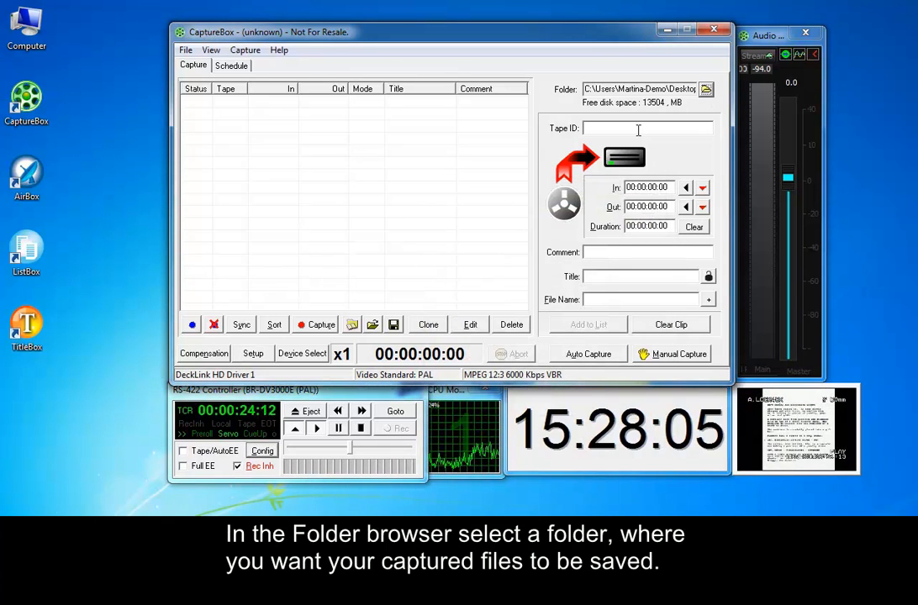
{"action": "type", "text": "1234"}
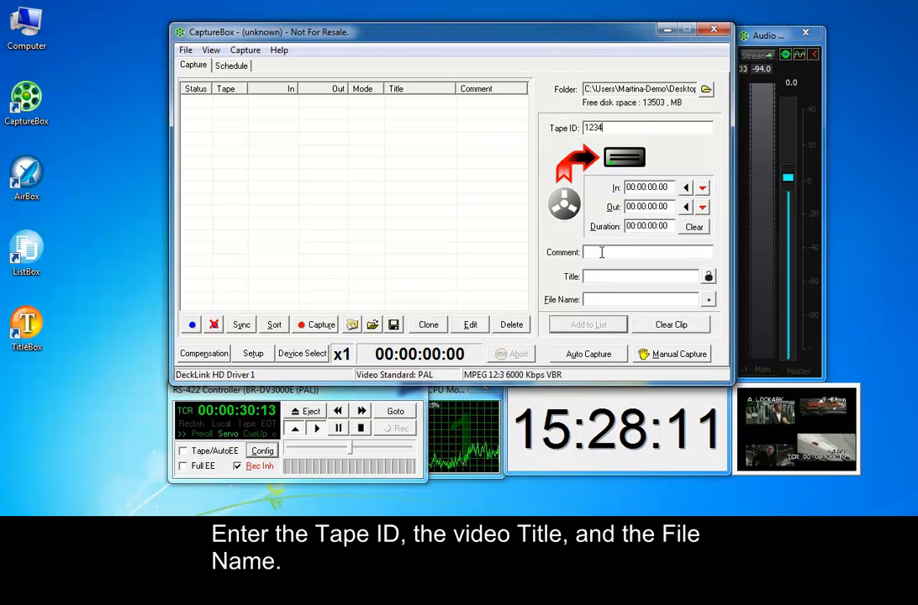
{"action": "left_click", "coordinate": [603, 253]}
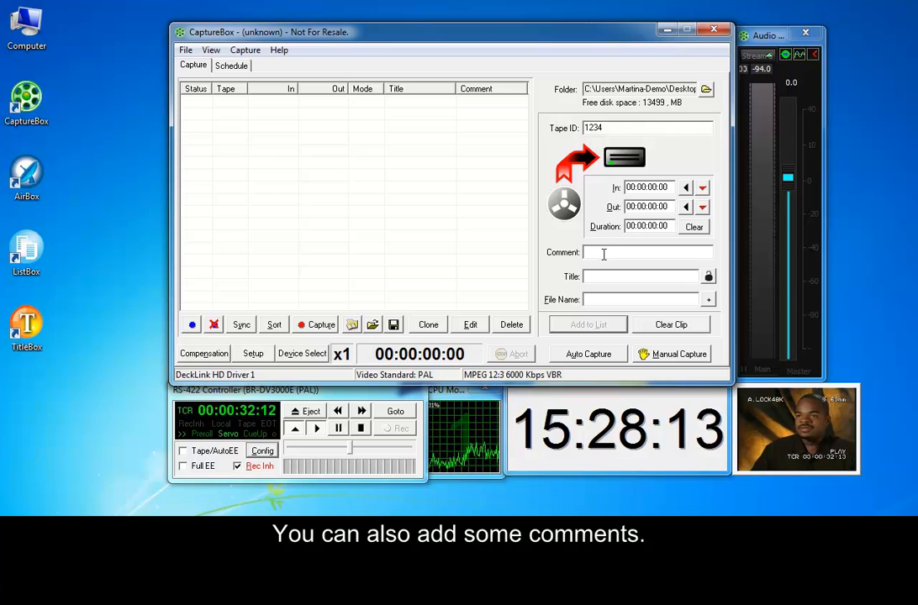
{"action": "type", "text": "capture f"}
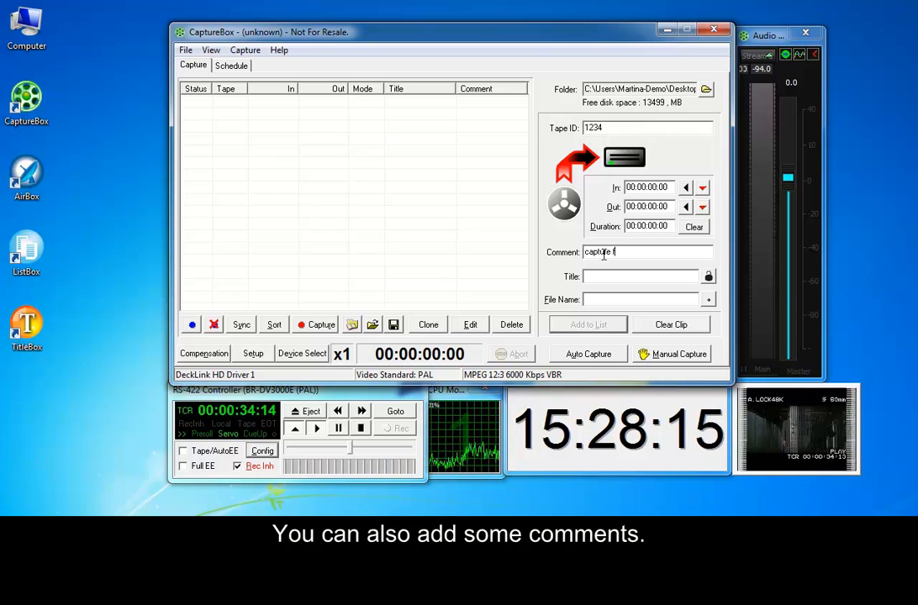
{"action": "type", "text": "ile"}
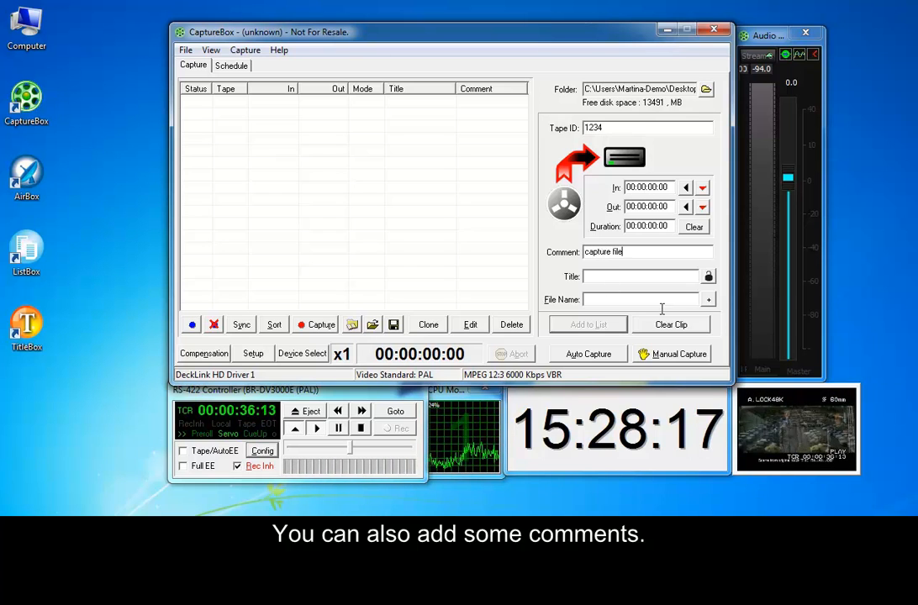
Step: Title the clip capture1, using the same text as its file name
{"action": "left_click", "coordinate": [643, 278]}
{"action": "type", "text": "capture"}
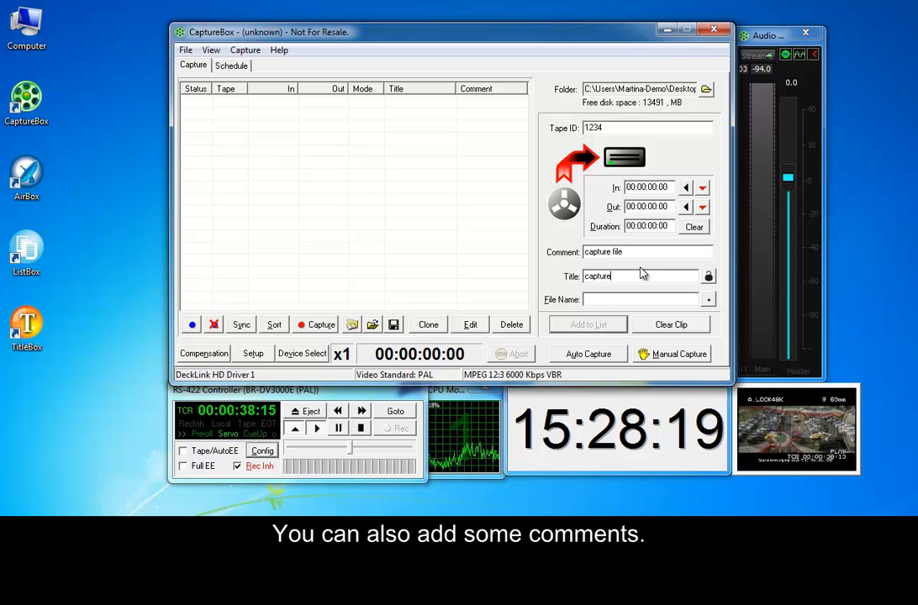
{"action": "type", "text": "1"}
{"action": "left_click", "coordinate": [656, 299]}
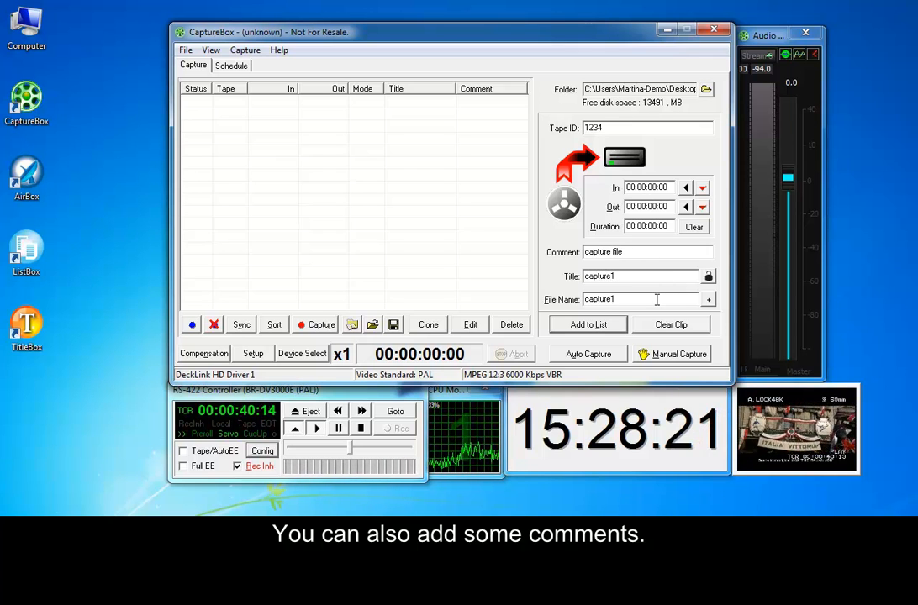
Step: Capture about 7 seconds of the playing tape manually, confirming the start and finishing the recording
{"action": "left_click", "coordinate": [359, 431]}
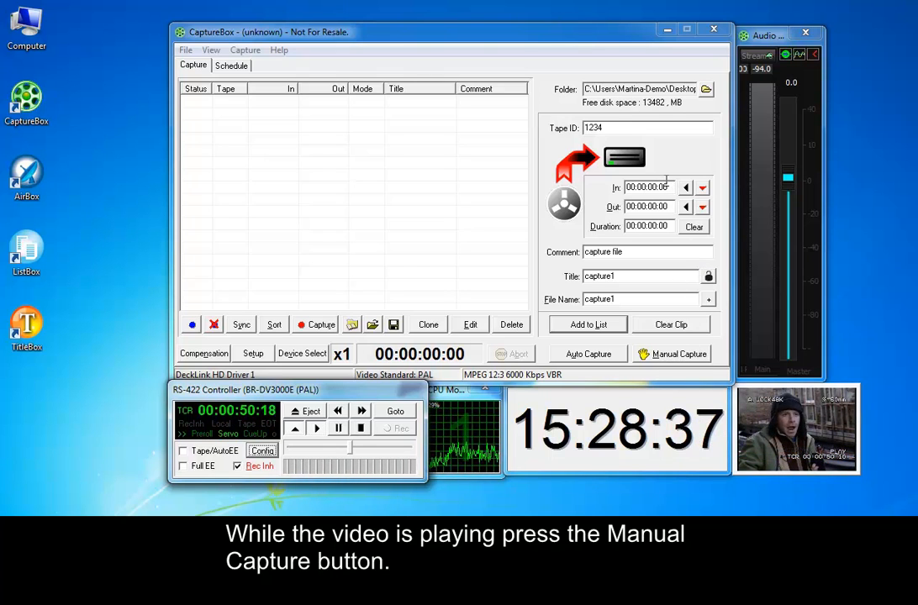
{"action": "left_click", "coordinate": [696, 359]}
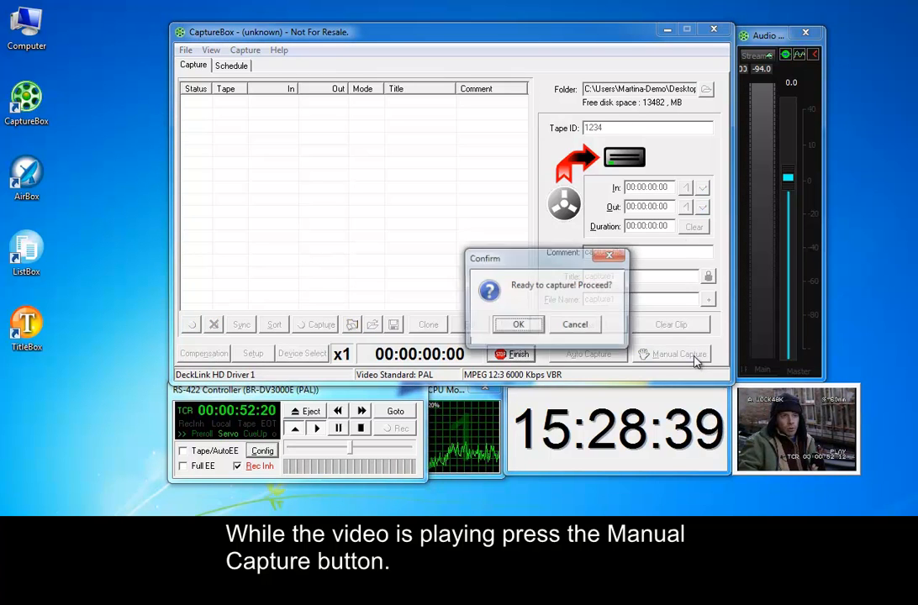
{"action": "left_click", "coordinate": [532, 329]}
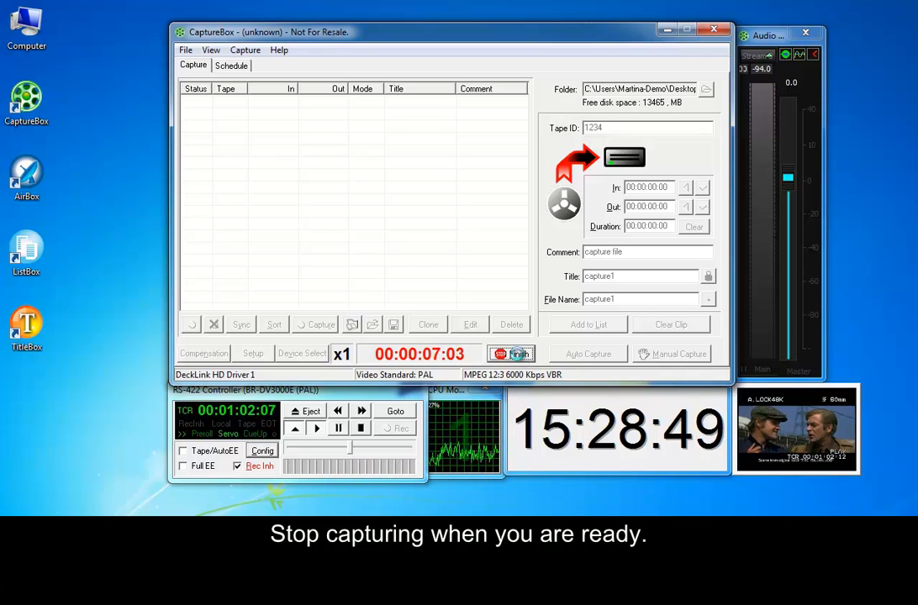
{"action": "left_click", "coordinate": [510, 354]}
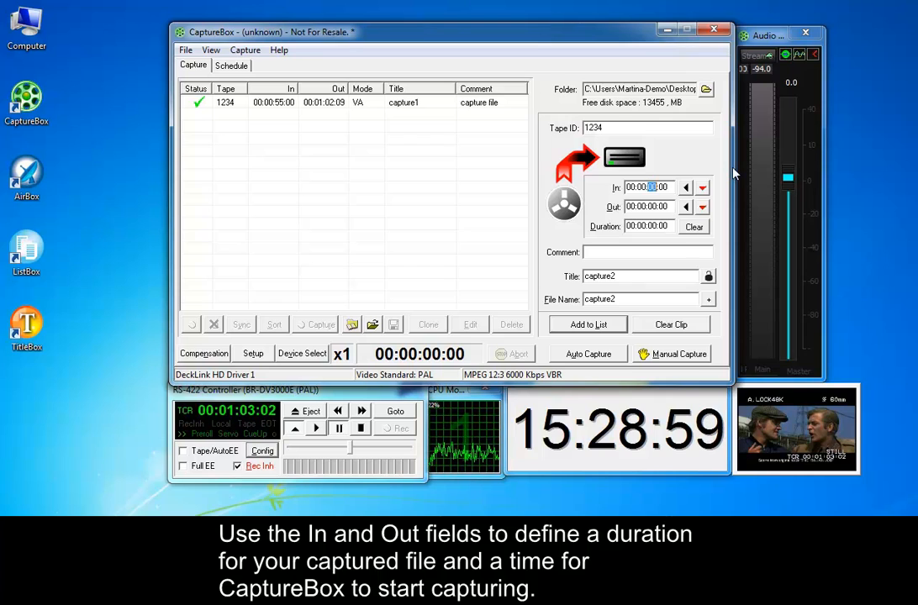
Step: Set the In point to 00:00:10:00 and the Out point to 00:00:15:00, and start a manual capture of capture2
{"action": "type", "text": "1"}
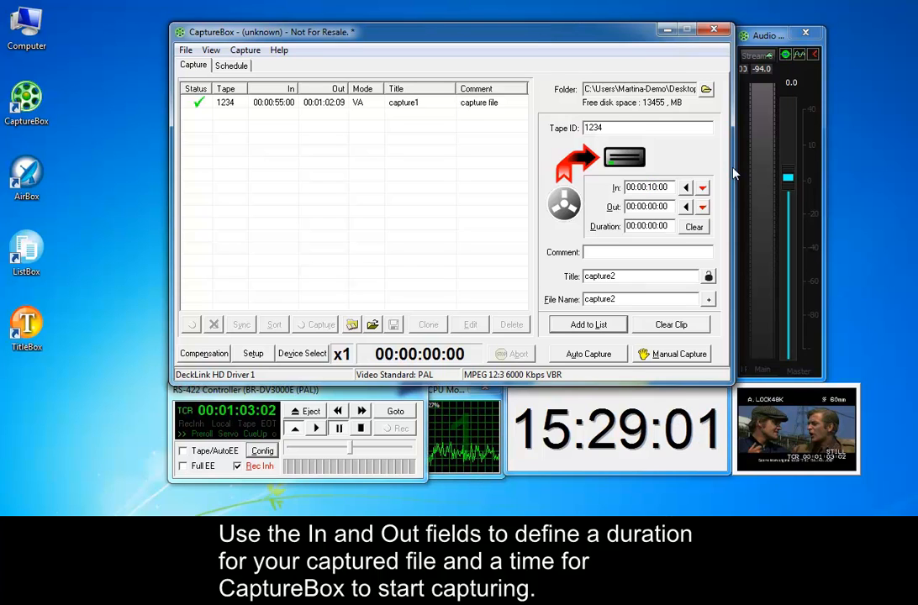
{"action": "key", "text": "Tab"}
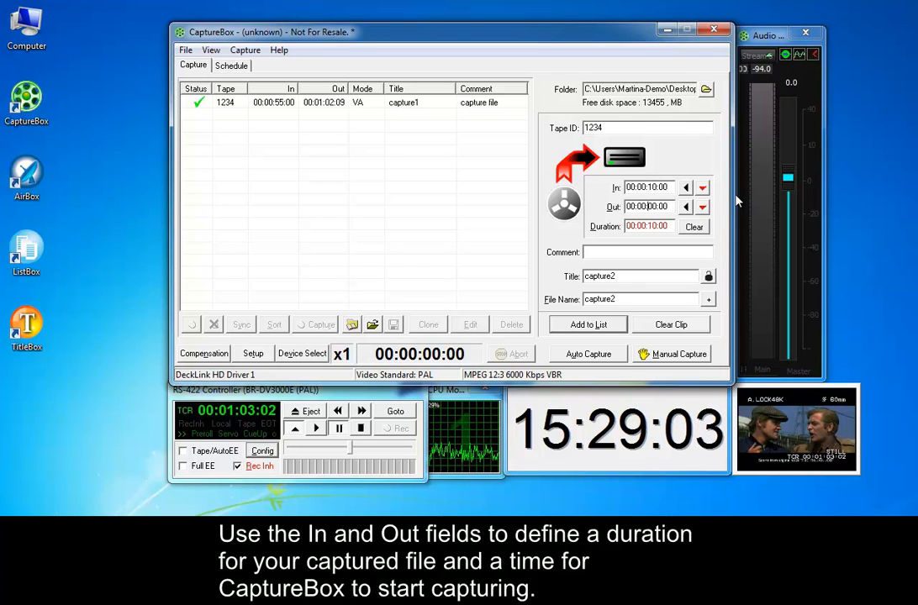
{"action": "key", "text": "shift+Right"}
{"action": "key", "text": "shift+Right"}
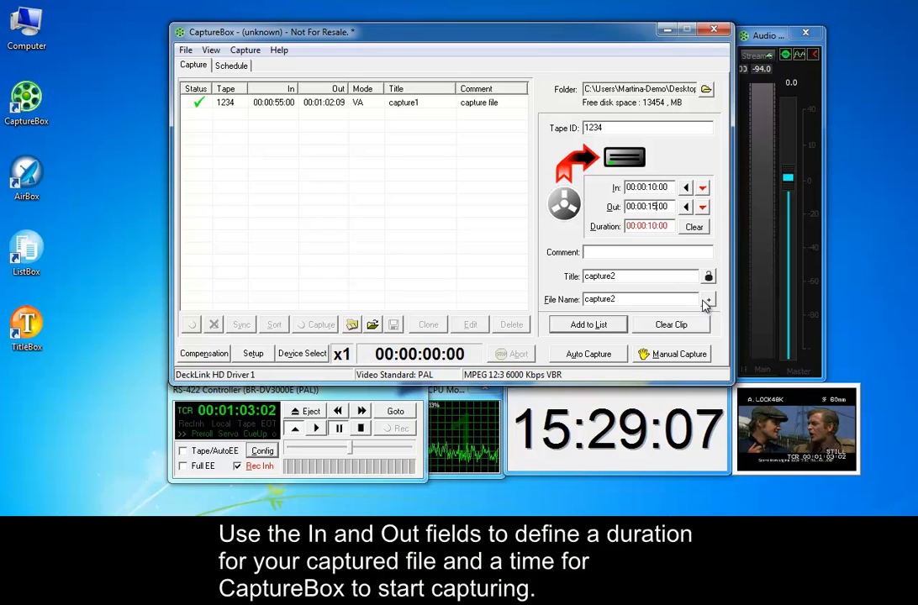
{"action": "left_click", "coordinate": [681, 356]}
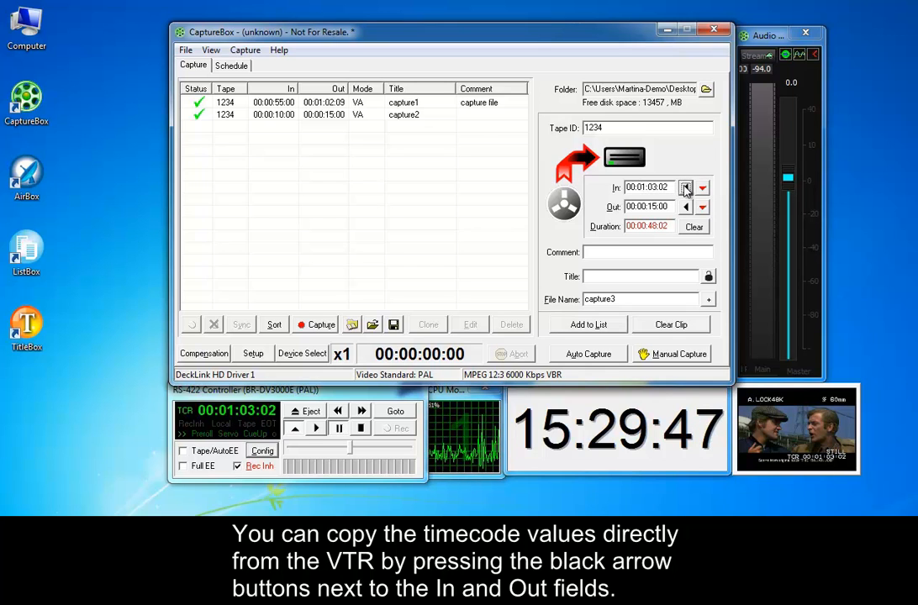
Step: Copy the deck timecode 00:01:03:02 to the In point, set the Out point to 00:01:10:00 and start an automatic capture of capture3
{"action": "left_click", "coordinate": [685, 188]}
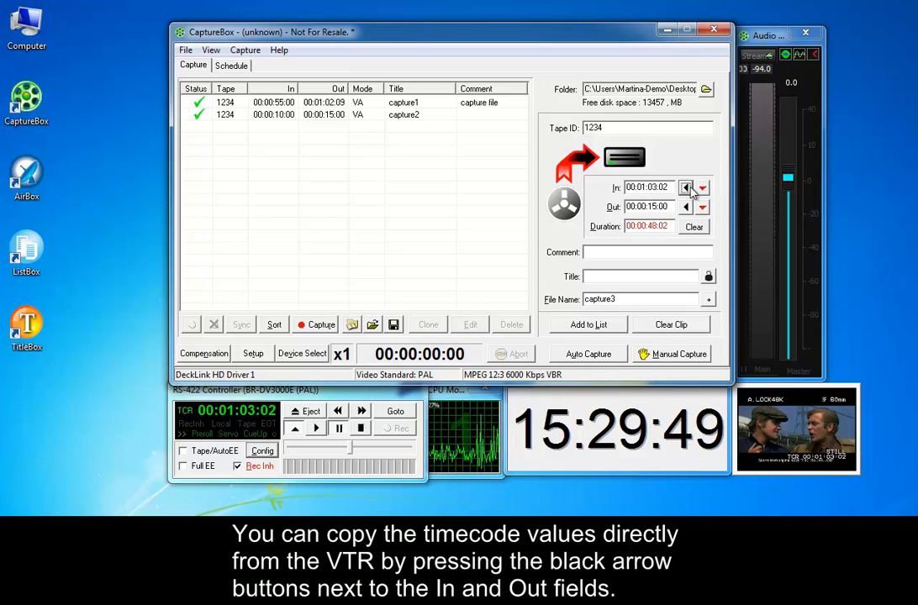
{"action": "left_click", "coordinate": [654, 206]}
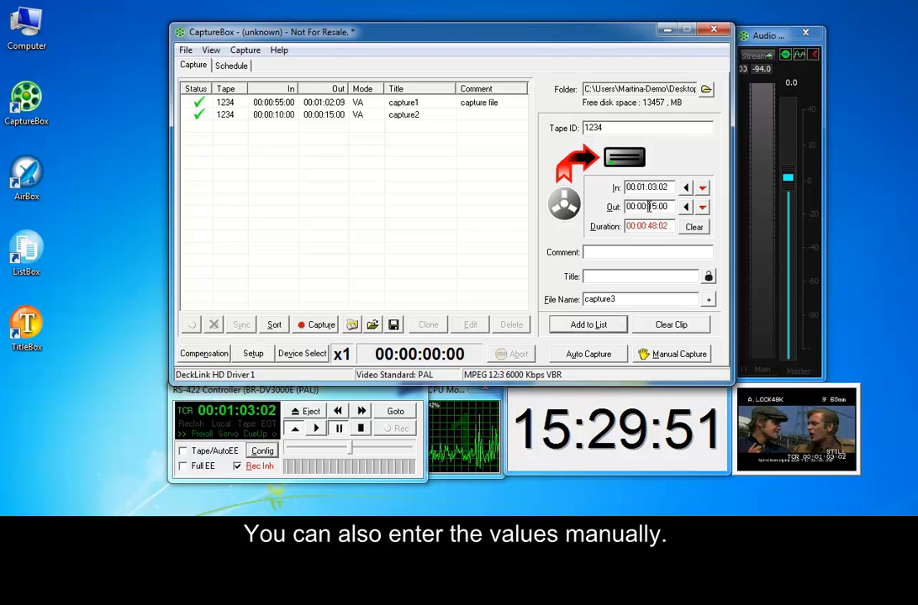
{"action": "left_click_drag", "start_coordinate": [642, 206], "coordinate": [647, 206]}
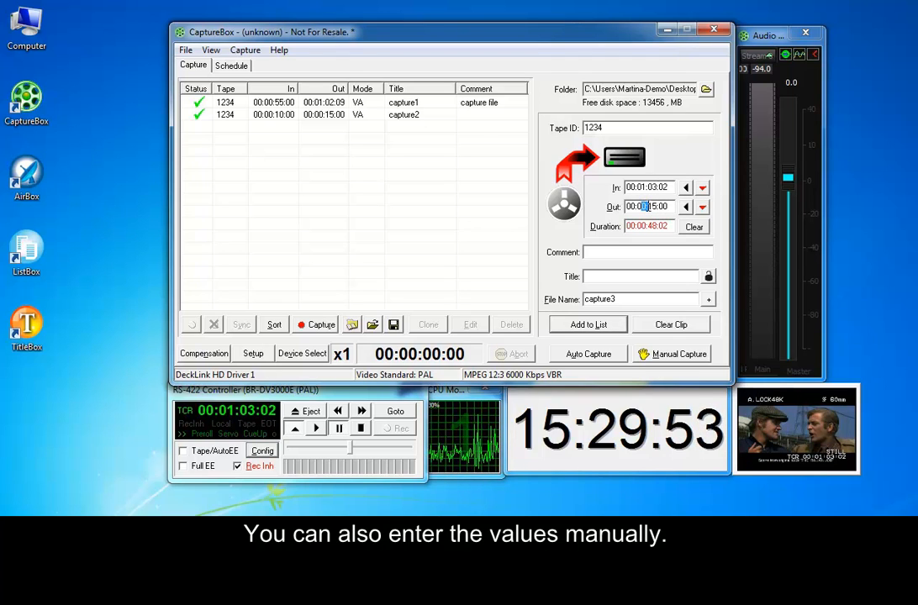
{"action": "type", "text": "1"}
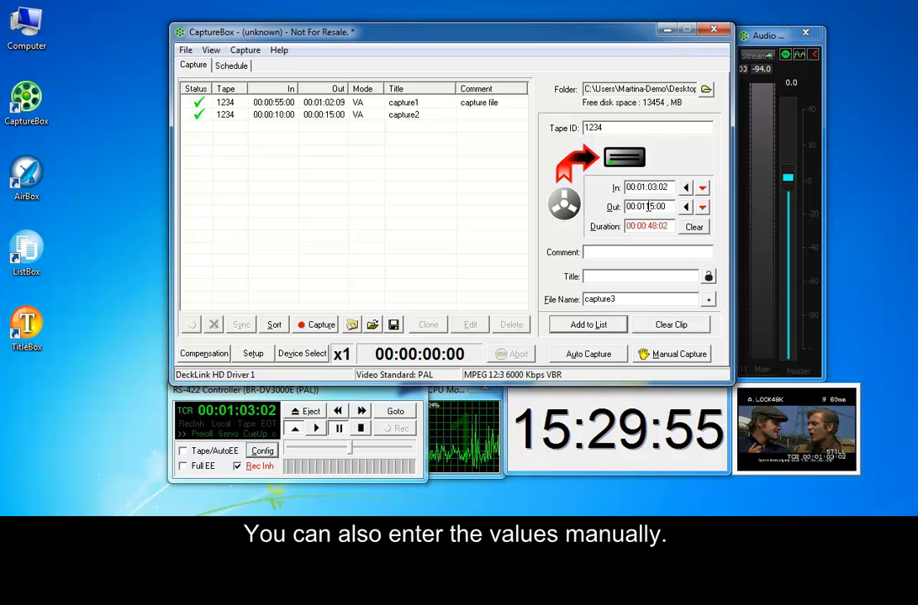
{"action": "type", "text": "0"}
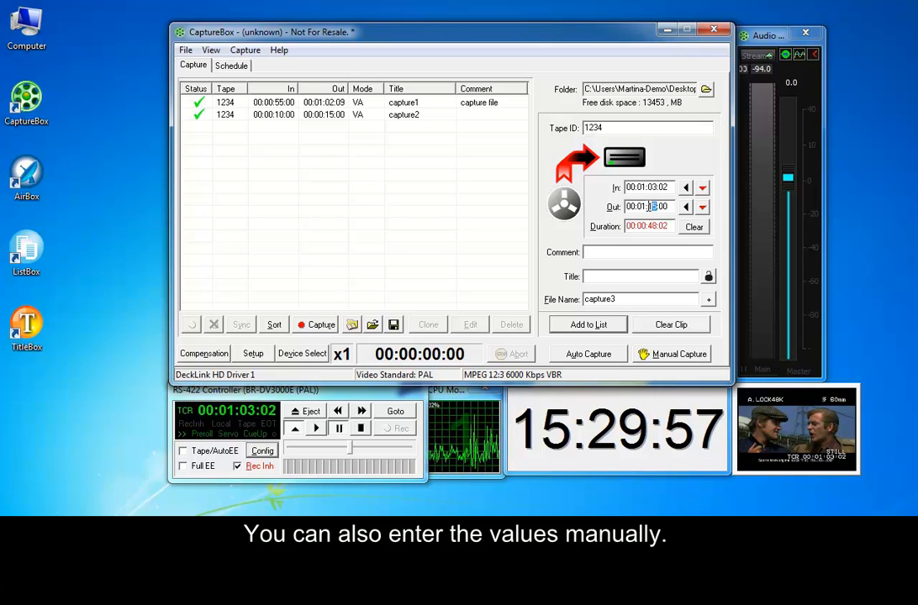
{"action": "left_click", "coordinate": [597, 355]}
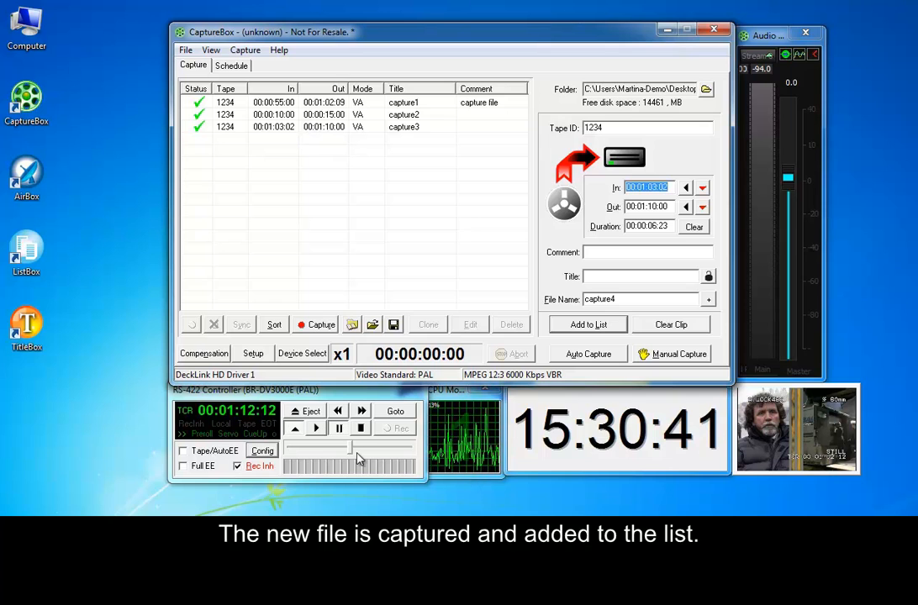
Step: Play the tape, pause it at 00:01:20:04, copy that timecode to the In point and cue the deck to it
{"action": "left_click", "coordinate": [316, 429]}
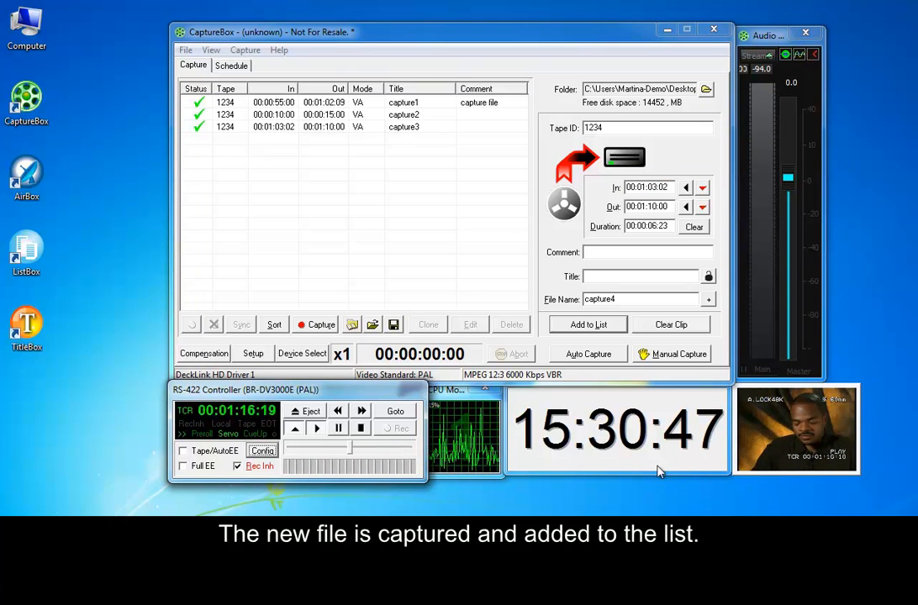
{"action": "left_click", "coordinate": [339, 429]}
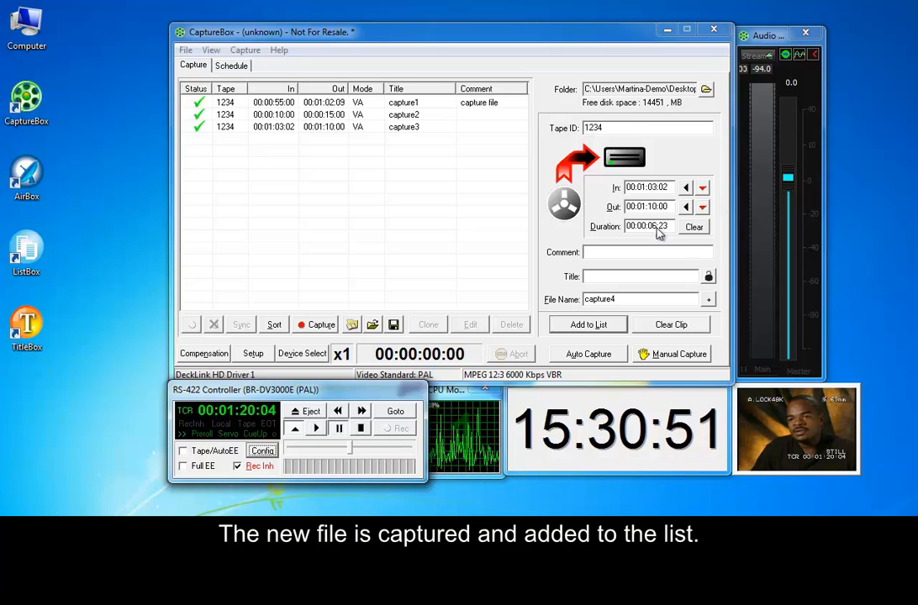
{"action": "left_click", "coordinate": [685, 188]}
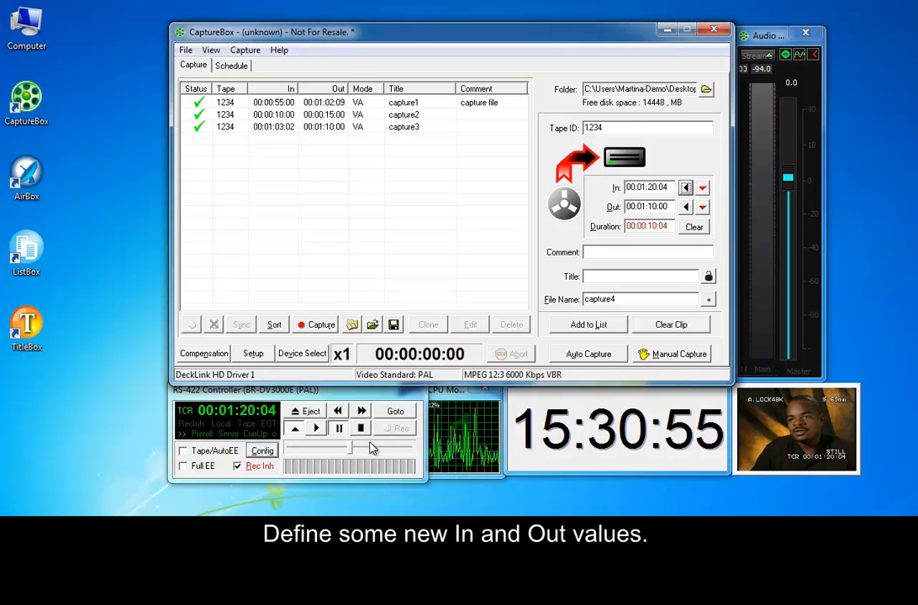
{"action": "left_click", "coordinate": [703, 192]}
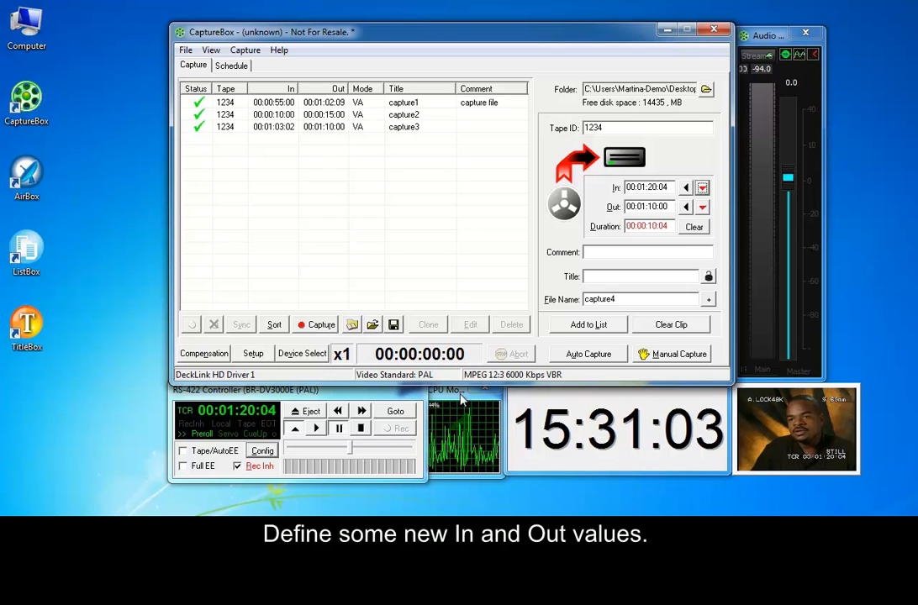
Step: Play the tape on, copy timecode 00:01:31:06 to the Out point, stop the tape and add capture4 to the capture list
{"action": "left_click", "coordinate": [319, 432]}
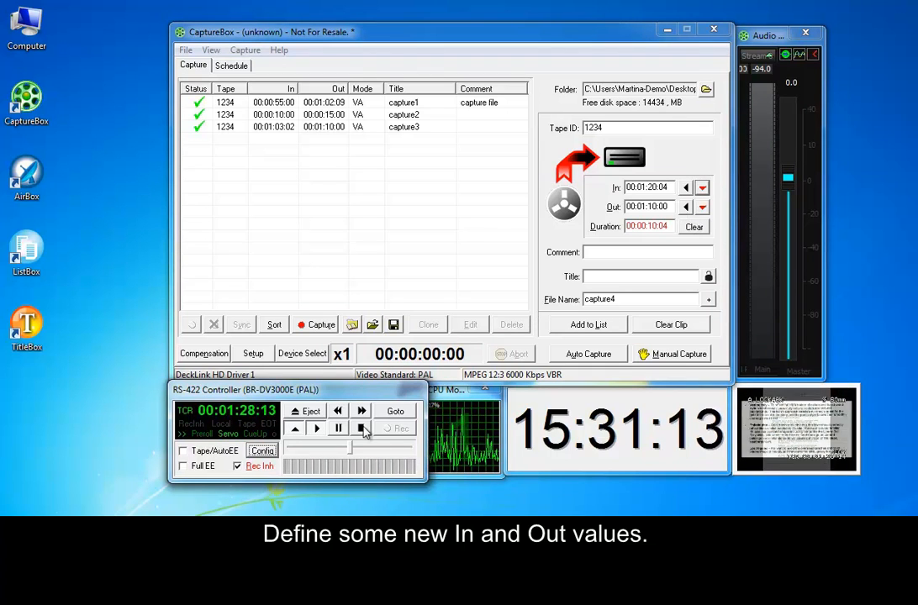
{"action": "left_click", "coordinate": [685, 208]}
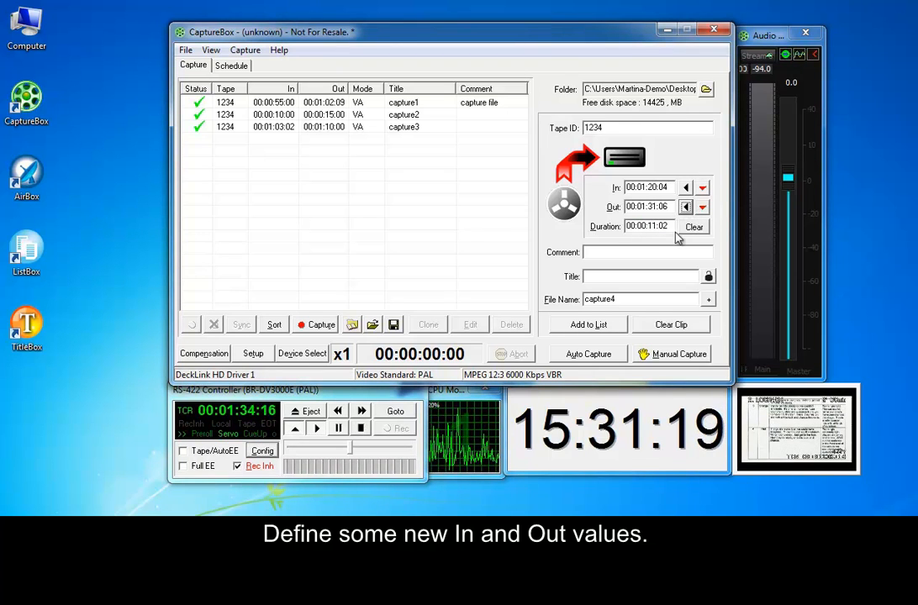
{"action": "left_click", "coordinate": [361, 428]}
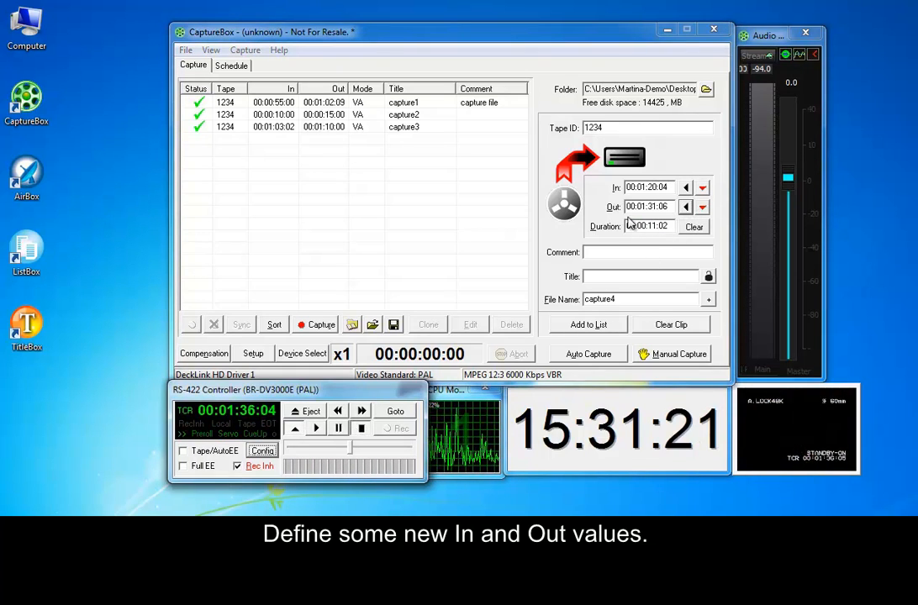
{"action": "left_click", "coordinate": [599, 330]}
{"action": "left_click", "coordinate": [295, 140]}
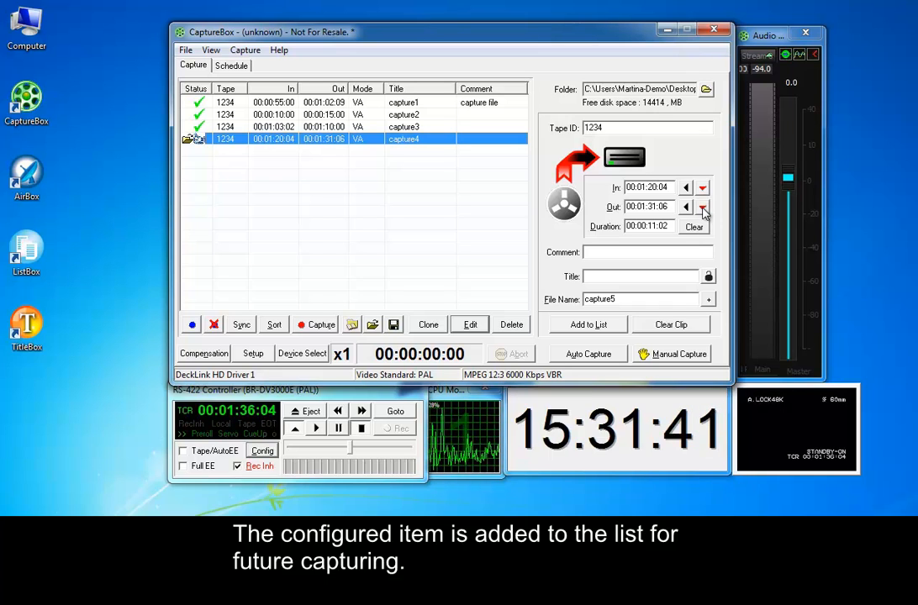
Step: Set the In point of the capture5 clip to 00:01:40:04
{"action": "left_click", "coordinate": [652, 206]}
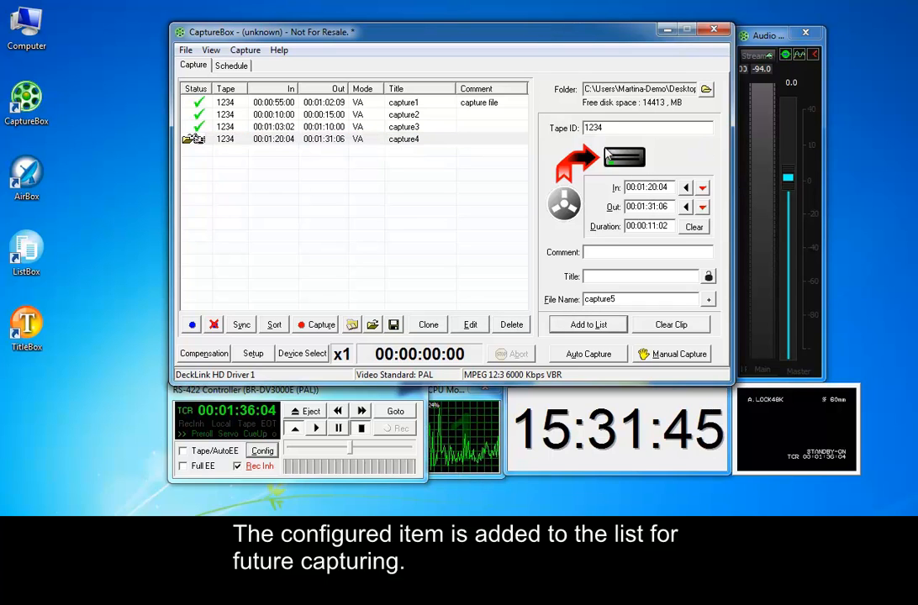
{"action": "left_click", "coordinate": [653, 186]}
{"action": "key", "text": "Left"}
{"action": "key", "text": "shift+Right"}
{"action": "key", "text": "shift+Right"}
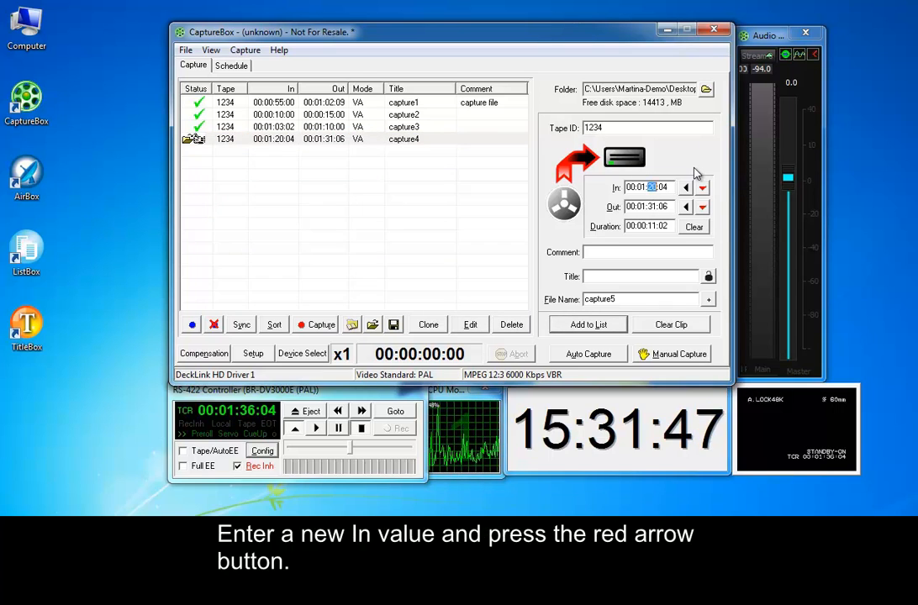
{"action": "type", "text": "4"}
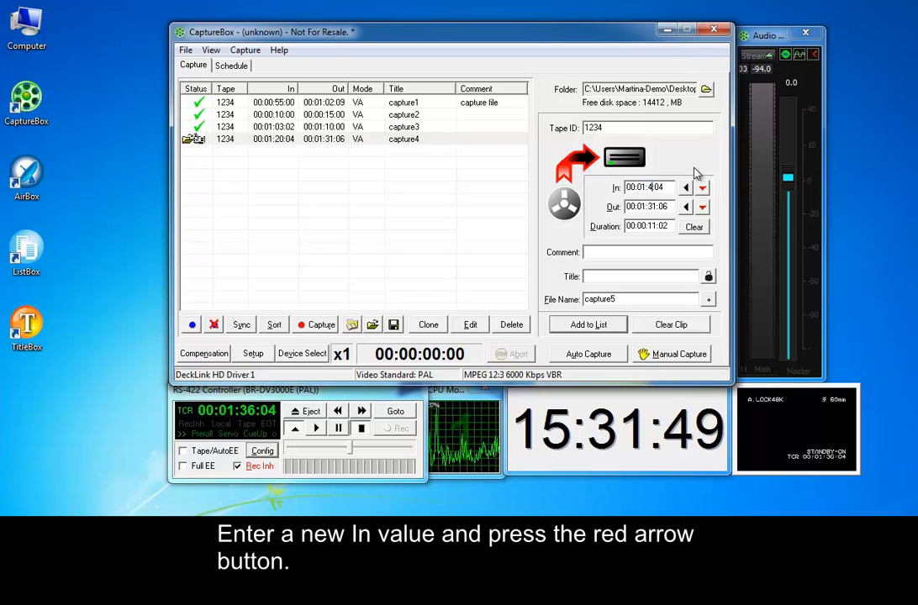
{"action": "type", "text": "0:"}
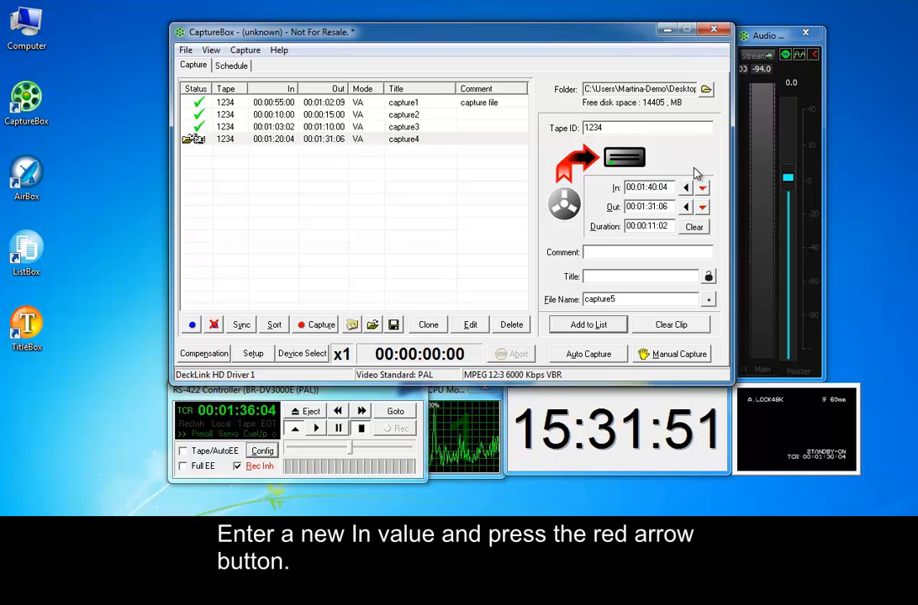
Step: Set the In point of the capture5 clip to 00:01:40:00 and cue the deck to it
{"action": "type", "text": "00"}
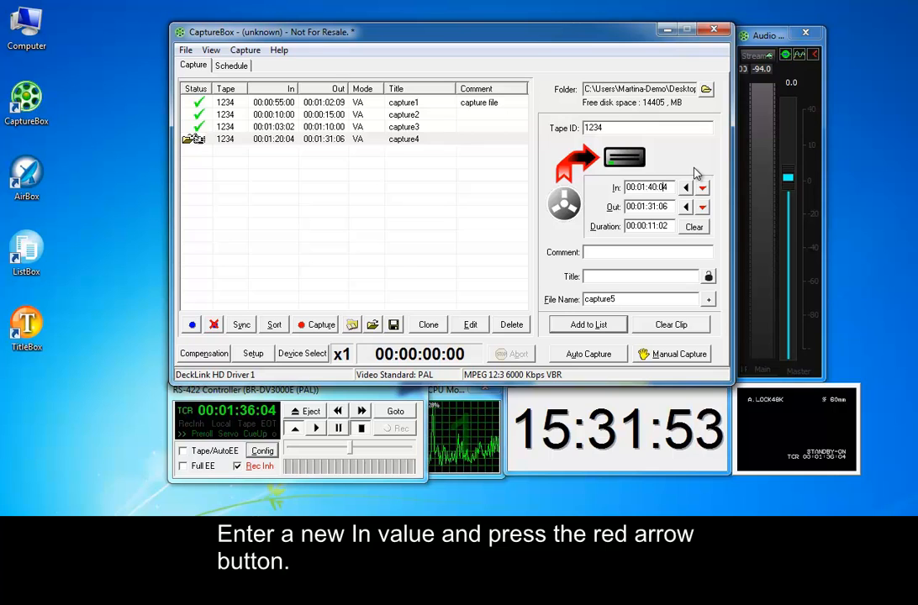
{"action": "left_click", "coordinate": [701, 188]}
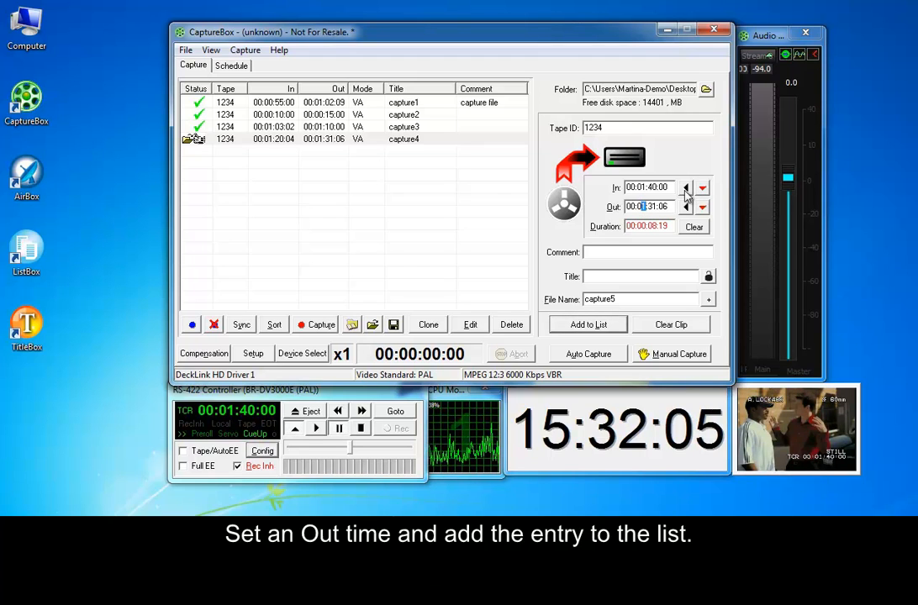
Step: Set the Out point to 00:02:00:00 and add the capture5 clip to the capture list
{"action": "type", "text": "2:"}
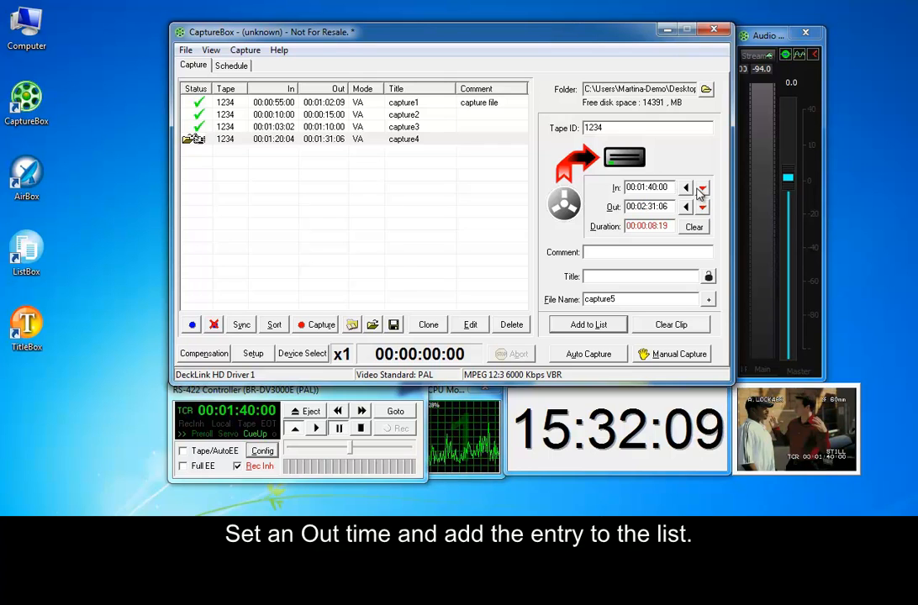
{"action": "type", "text": "00:00"}
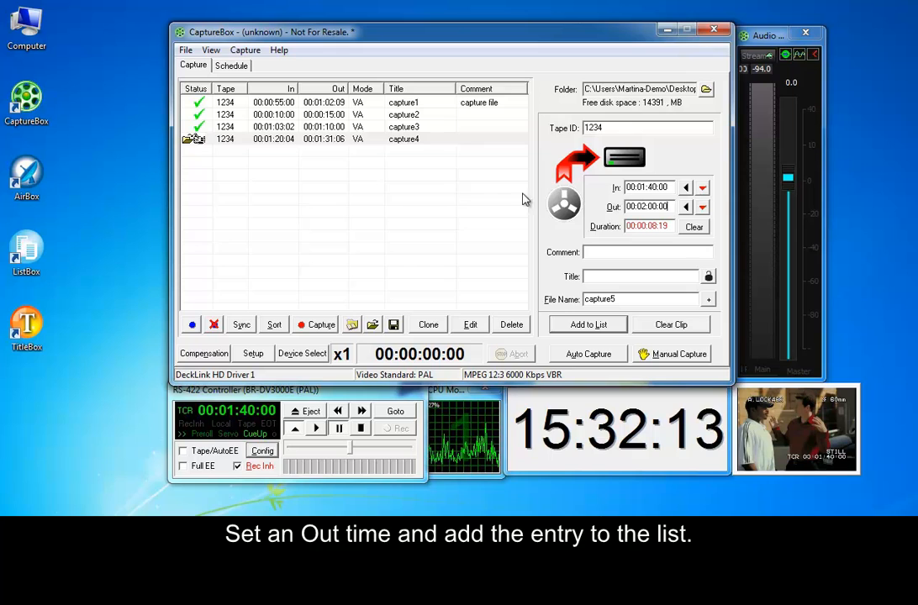
{"action": "key", "text": "Return"}
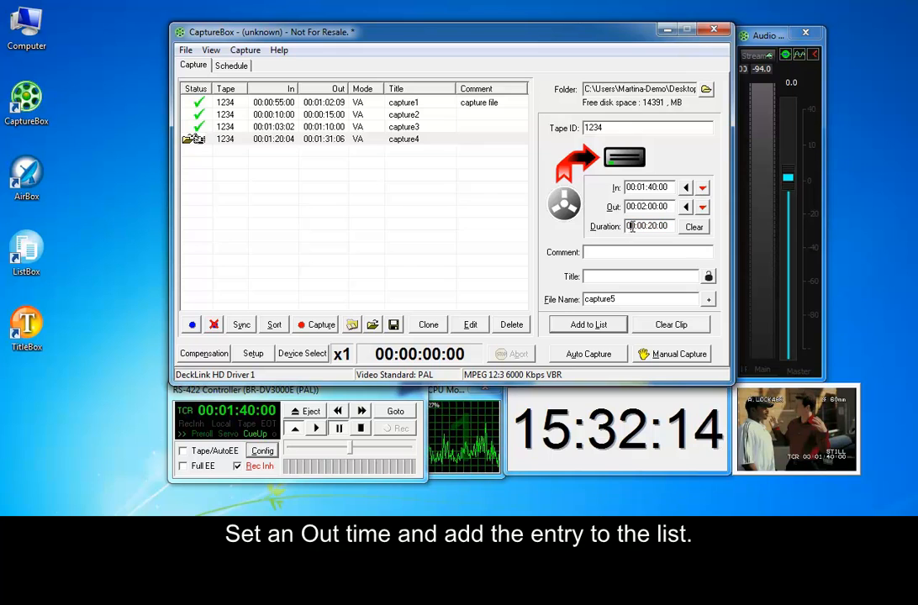
{"action": "left_click", "coordinate": [614, 327]}
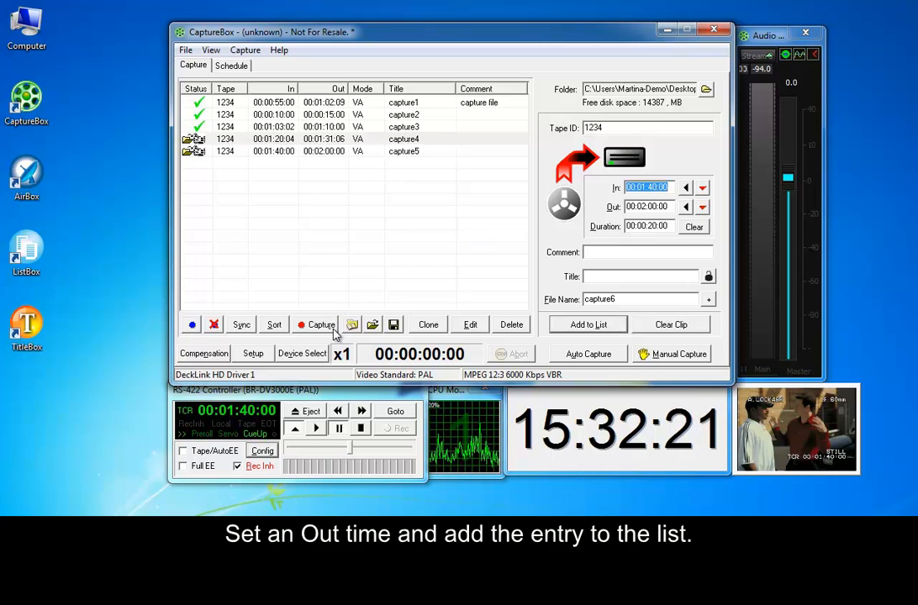
Step: Edit the capture4 entry in the list, setting its In point to 00:01:20:00 and its Out point to 00:01:30:00
{"action": "left_click", "coordinate": [378, 151]}
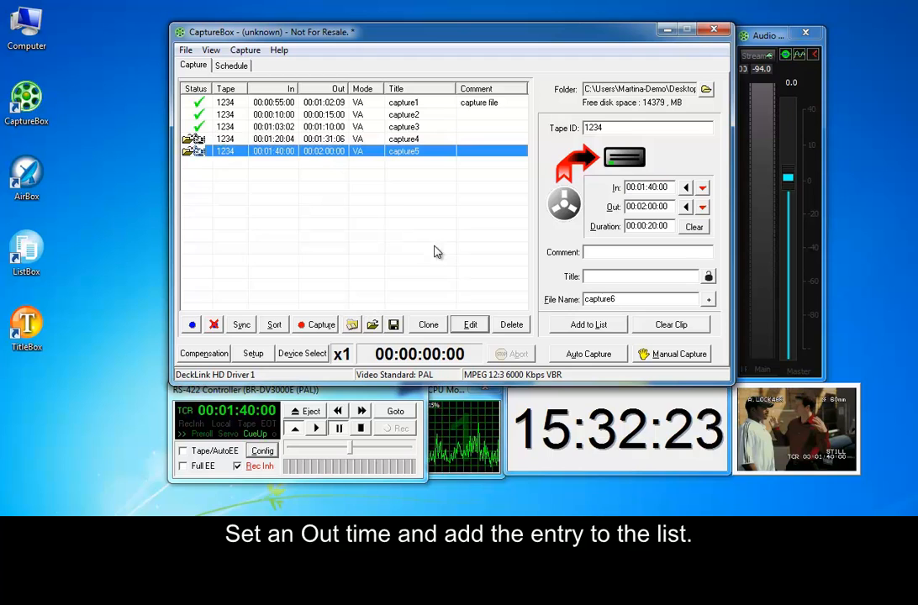
{"action": "left_click", "coordinate": [403, 139]}
{"action": "left_click", "coordinate": [470, 324]}
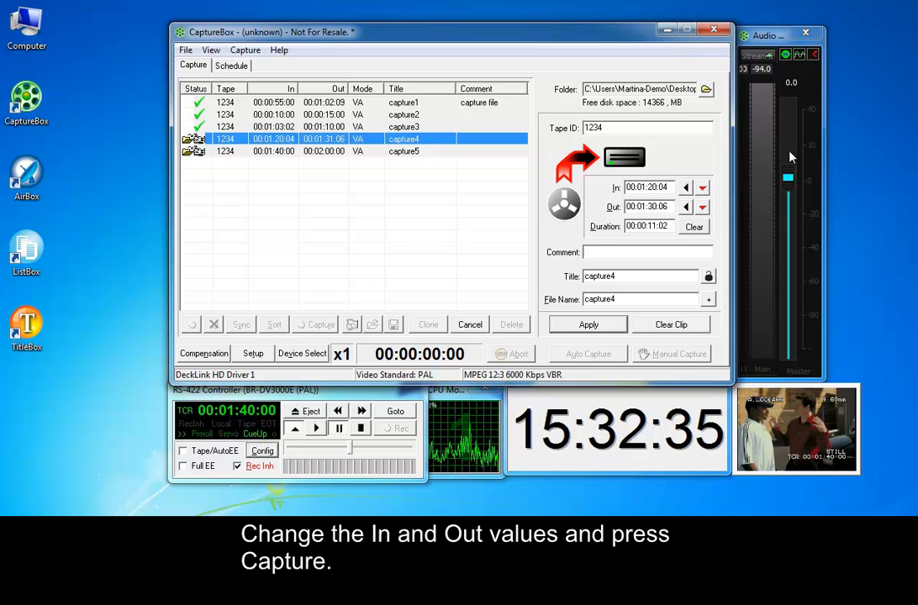
{"action": "type", "text": "0"}
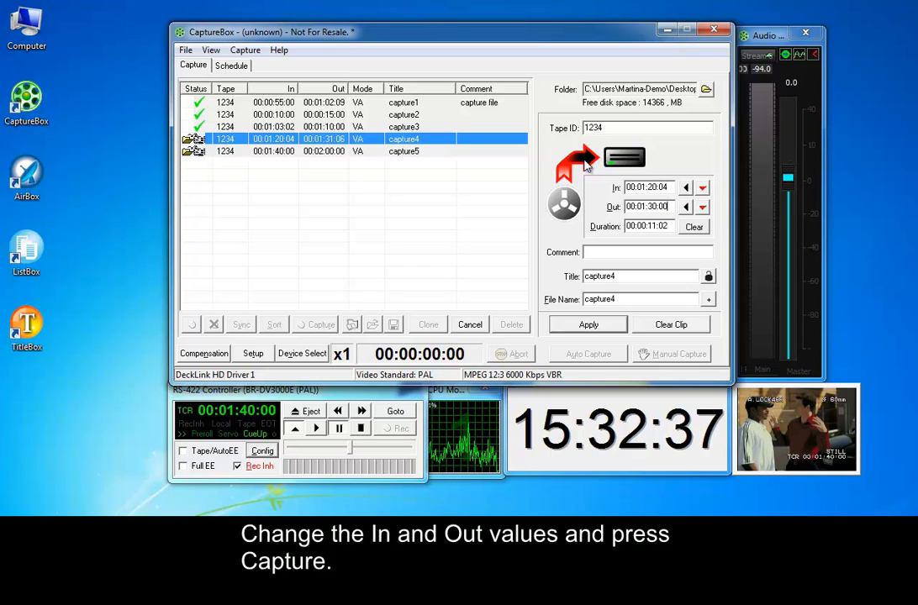
{"action": "type", "text": "0:0"}
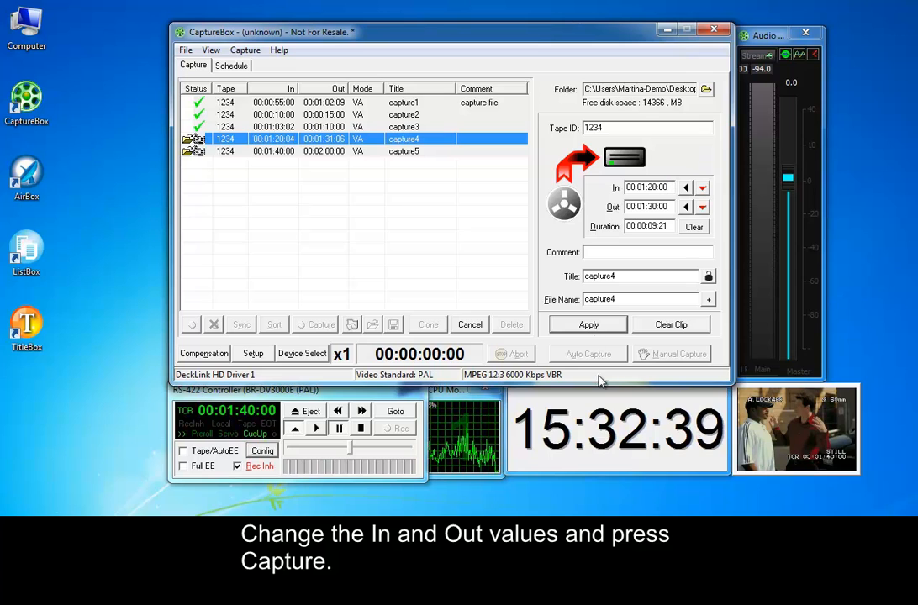
{"action": "key", "text": "Return"}
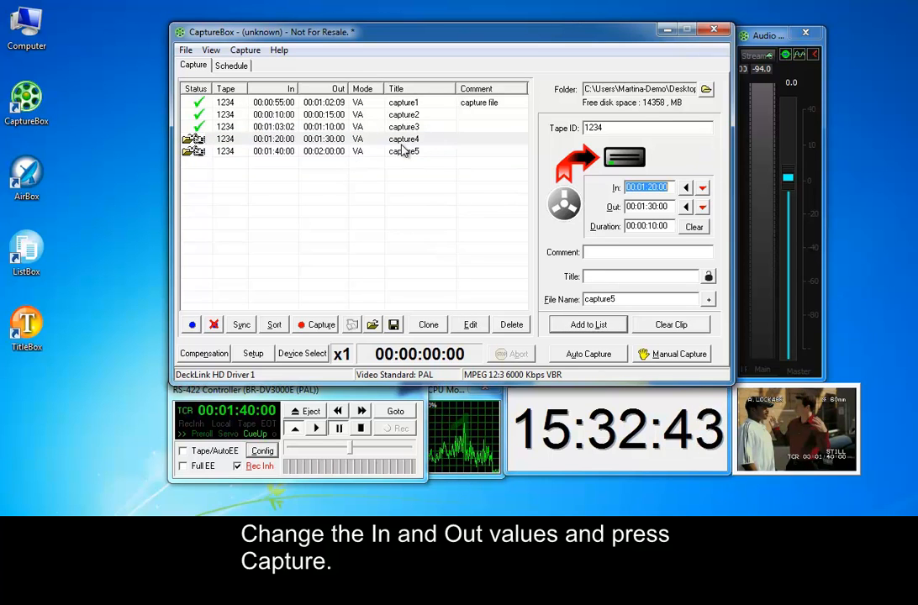
Step: Start the batch capture of the pending list entries from tape 1234 and abort it while capture5 is being captured
{"action": "left_click", "coordinate": [314, 325]}
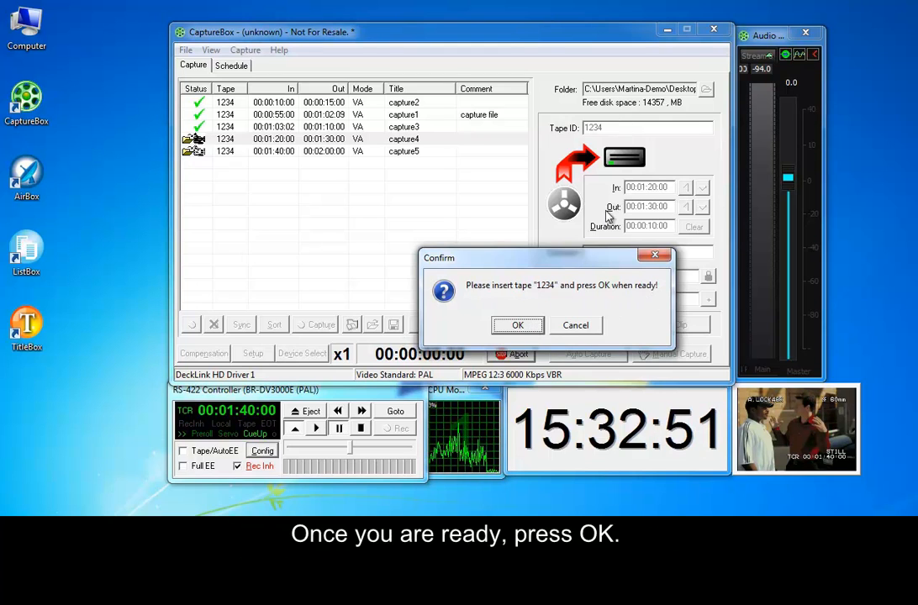
{"action": "left_click", "coordinate": [529, 327]}
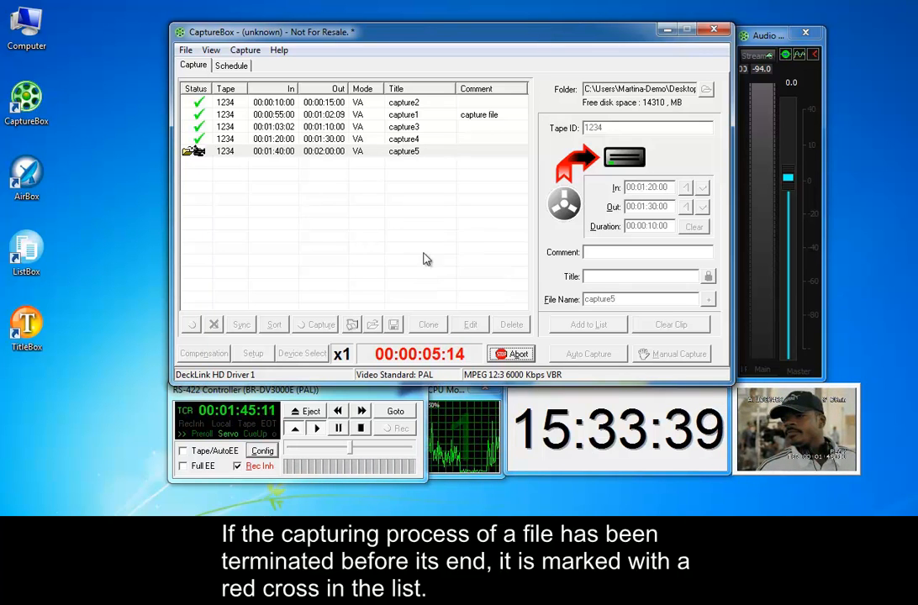
{"action": "left_click", "coordinate": [518, 354]}
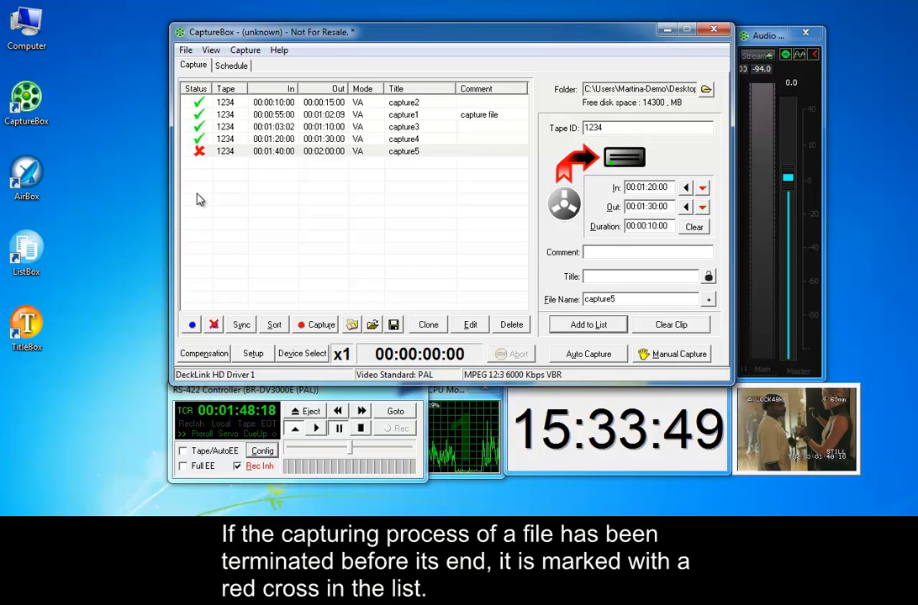
Step: Switch the list's Out column to Duration and back, and its Title column to File Name and back
{"action": "left_click", "coordinate": [334, 89]}
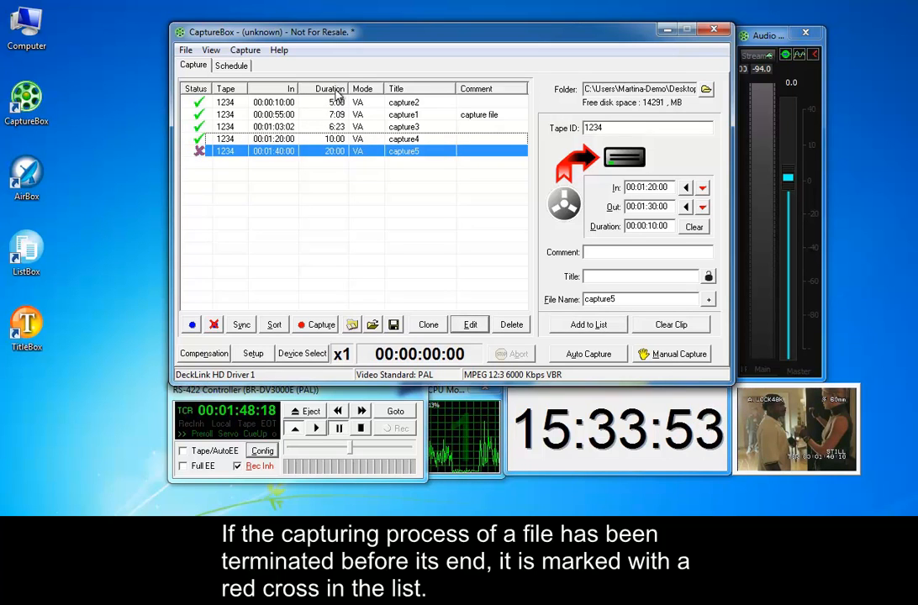
{"action": "left_click", "coordinate": [334, 91]}
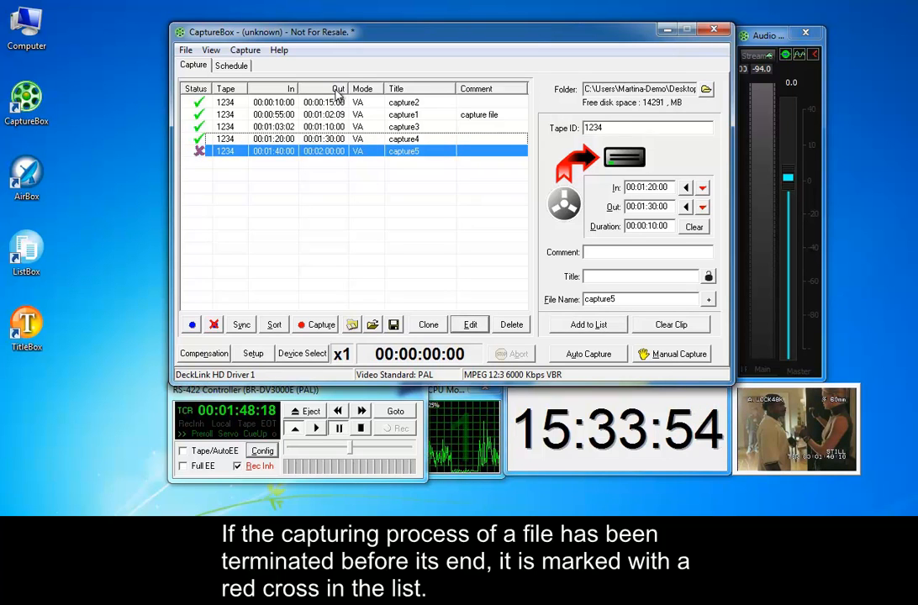
{"action": "left_click", "coordinate": [396, 90]}
{"action": "left_click", "coordinate": [398, 94]}
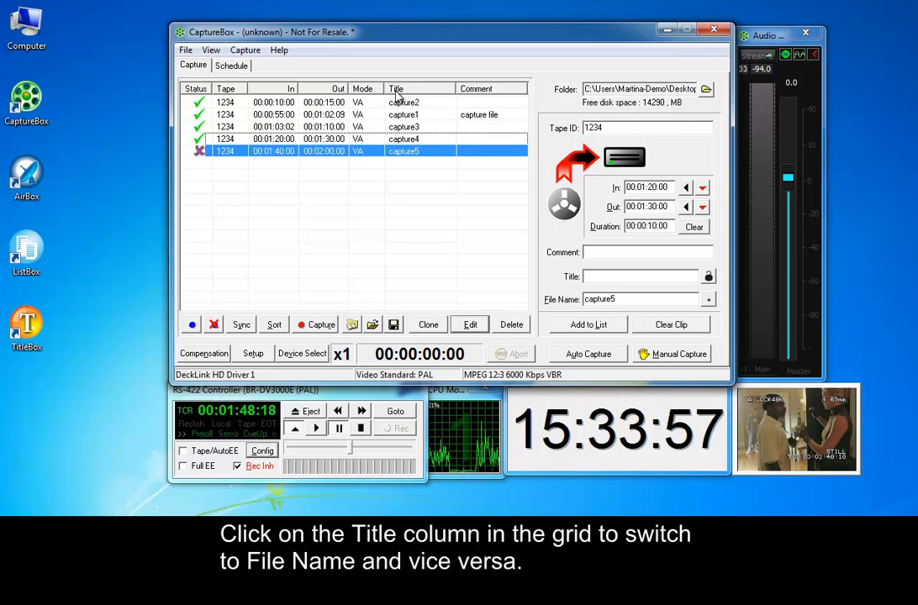